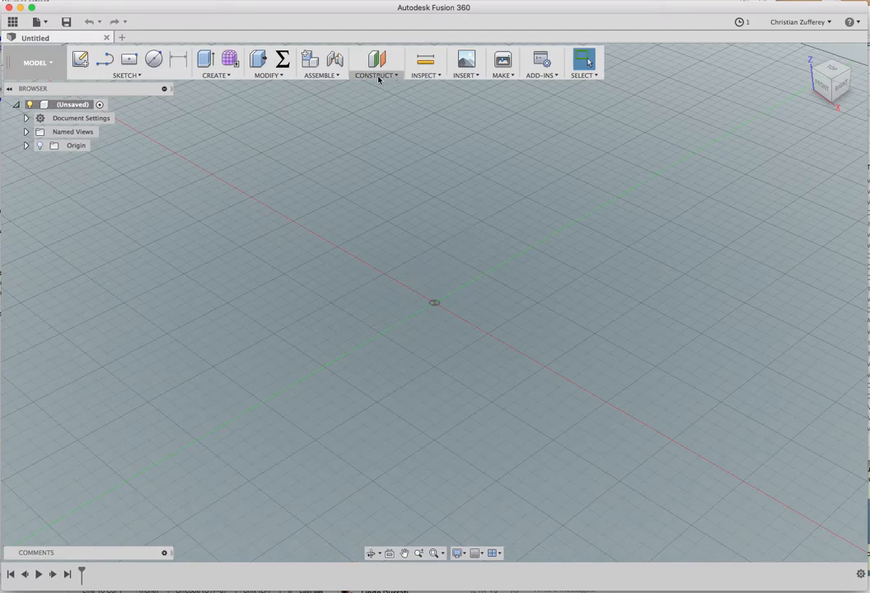
Create a new empty component under the root assembly and make it the active component.
click(314, 61)
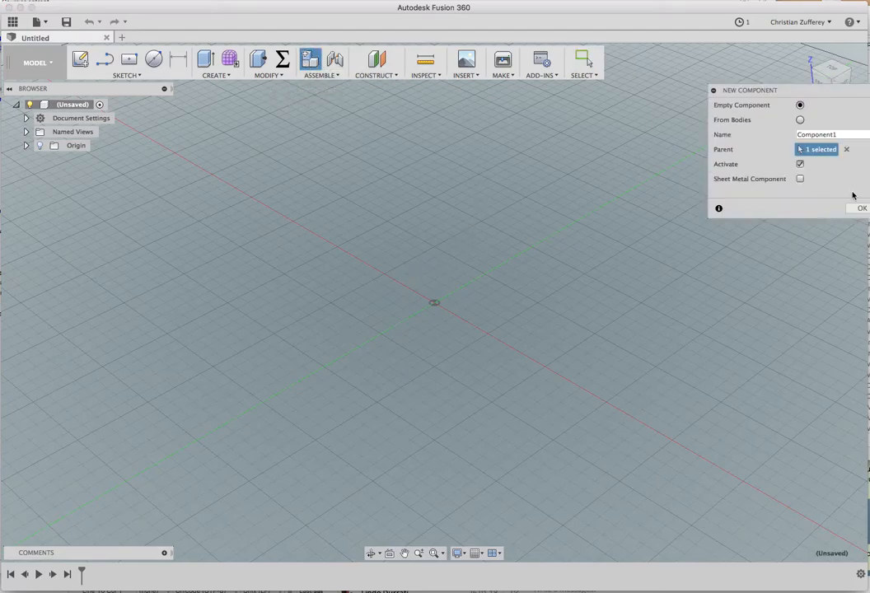
drag(837, 88, 702, 142)
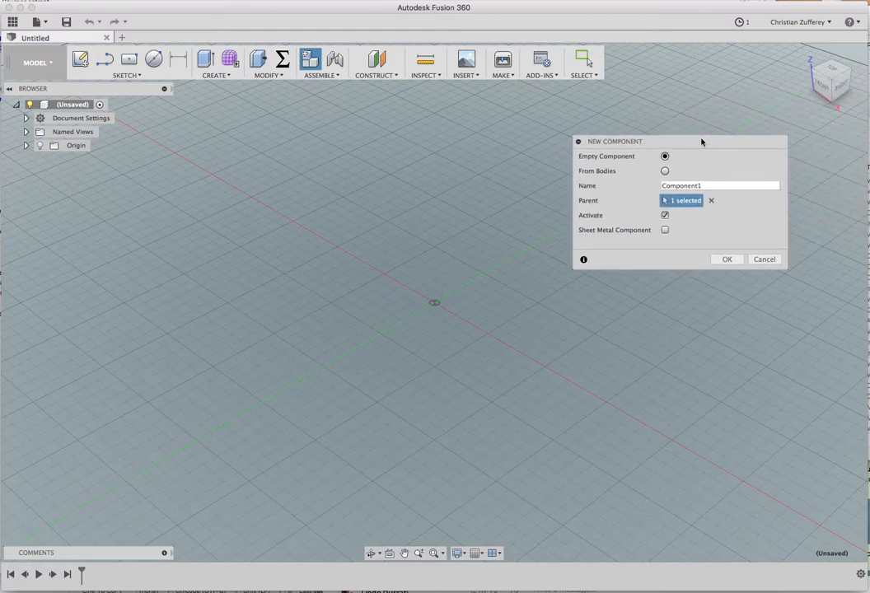
click(726, 259)
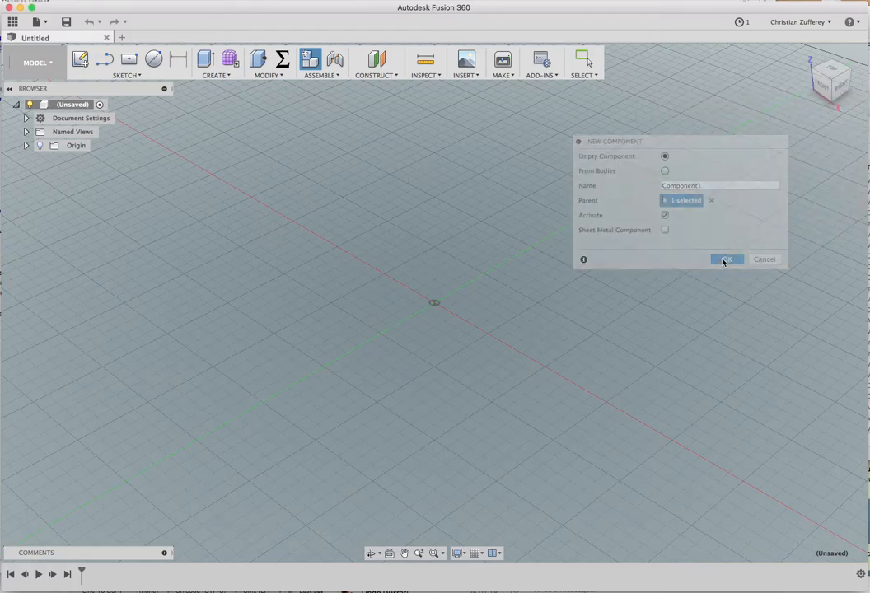
Sketch a 50 by 20 mm center rectangle on the horizontal origin plane, centred on the origin, and finish the sketch.
click(80, 59)
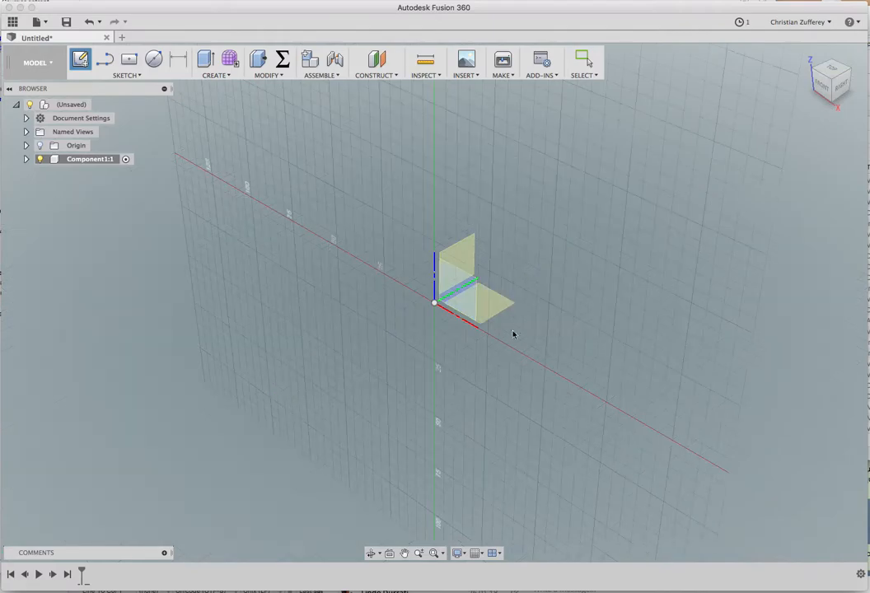
click(495, 302)
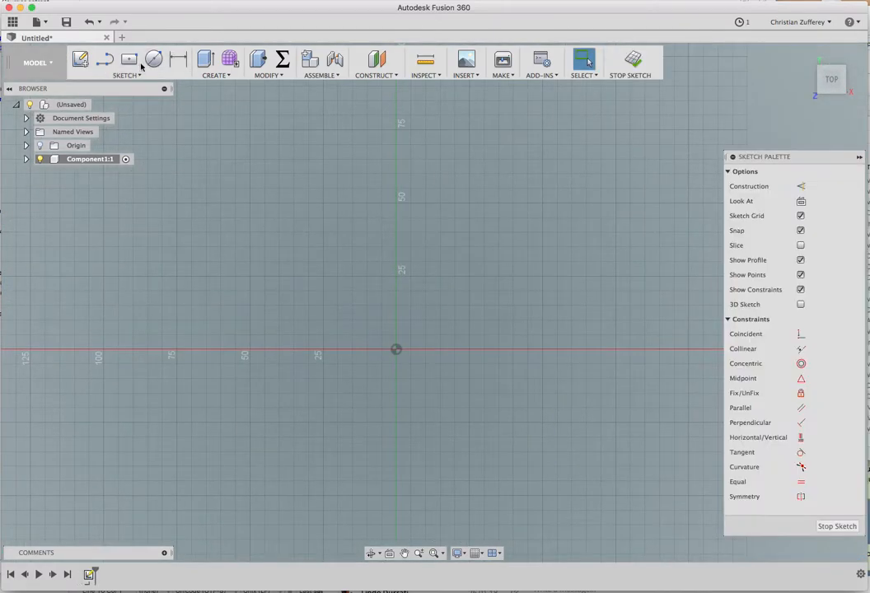
key(r)
click(395, 350)
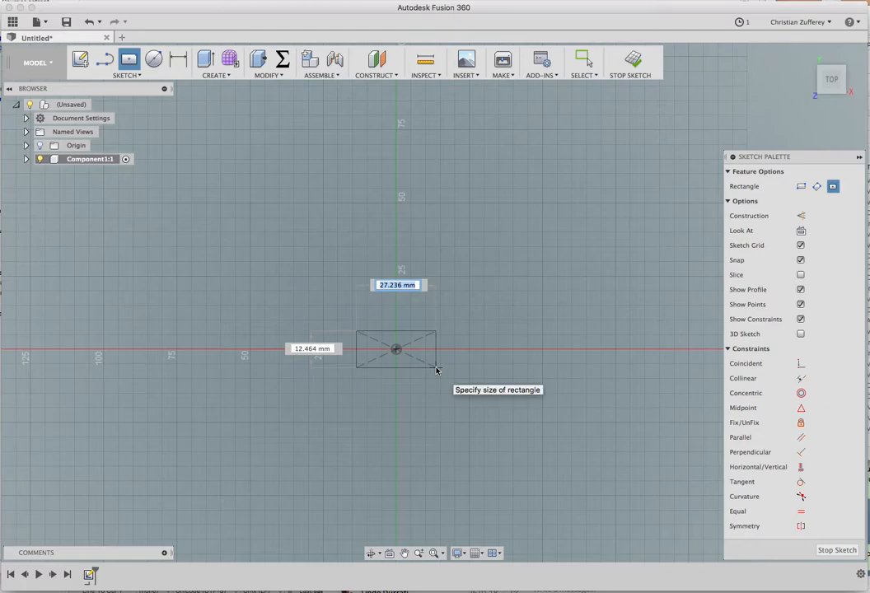
text(50)
key(Tab)
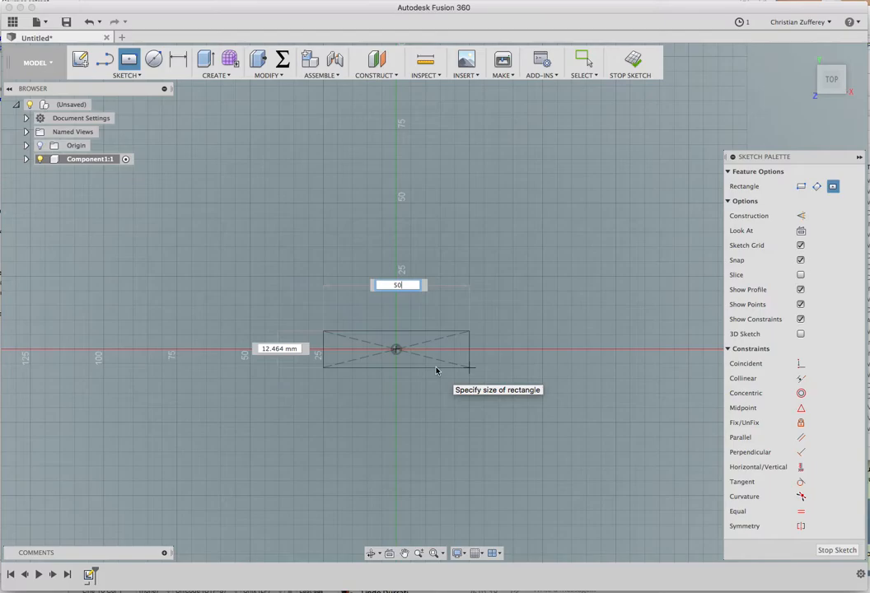
key(Return)
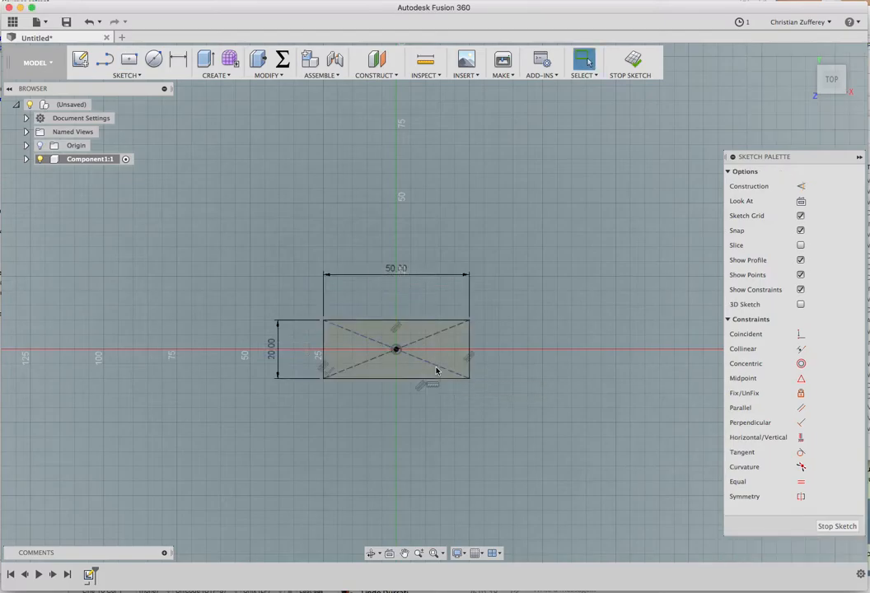
click(626, 68)
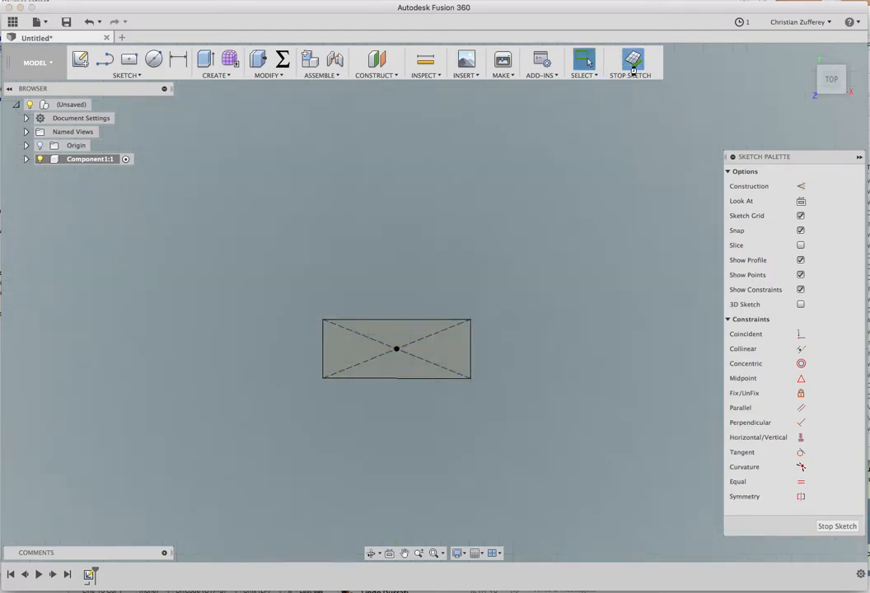
Extrude the rectangle 5 mm upward as a new body to form a plate.
click(310, 58)
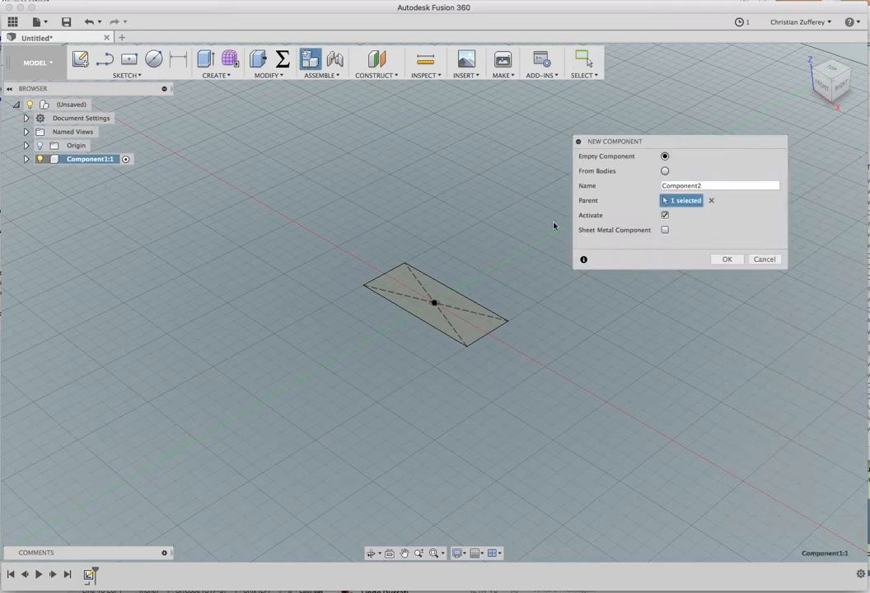
click(759, 260)
key(q)
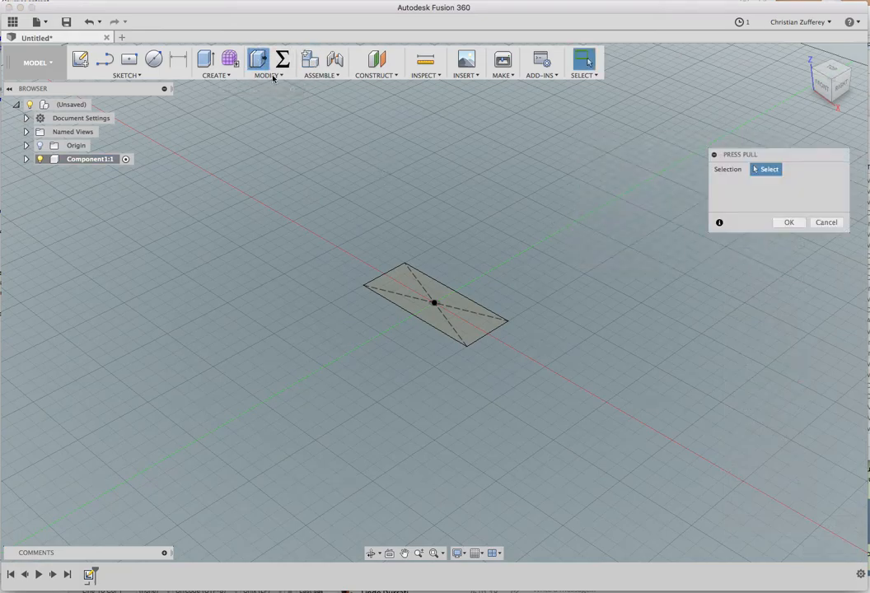
click(430, 299)
text(5)
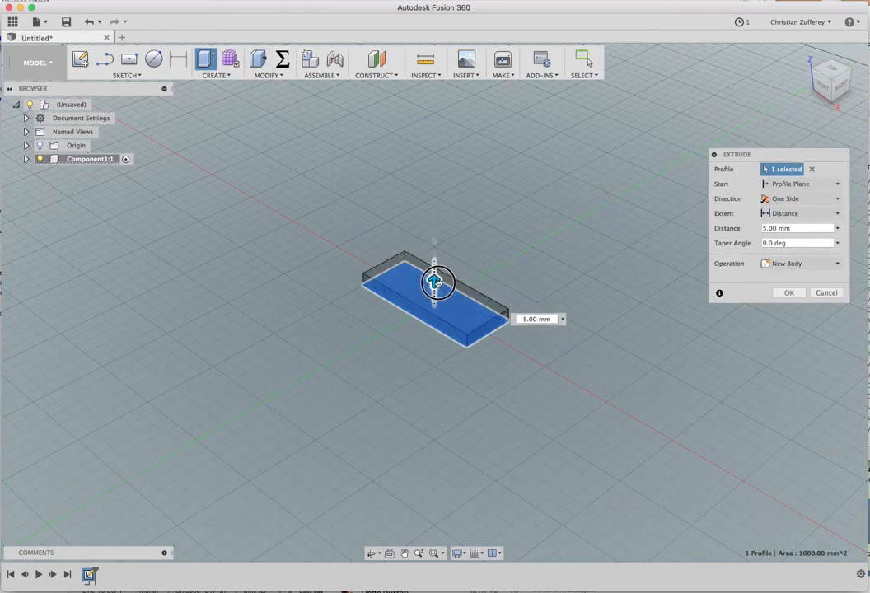
key(Return)
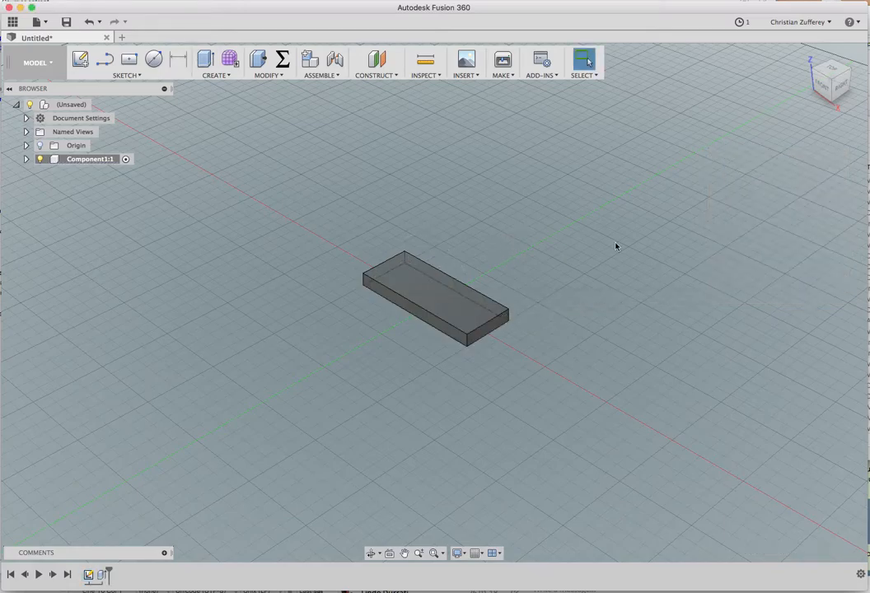
Copy the plate component, paste it into the activated root assembly and move the copy 65 mm along X.
right_click(83, 161)
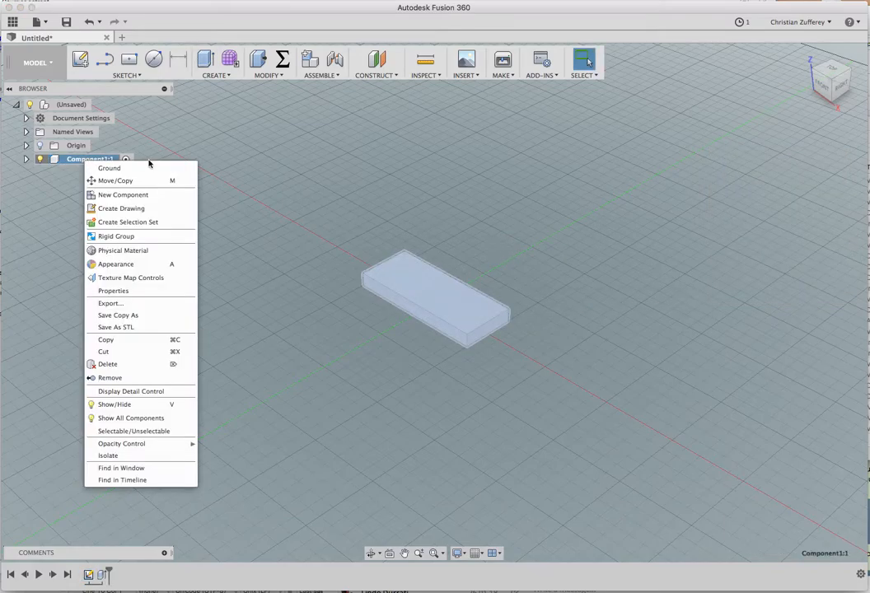
click(113, 343)
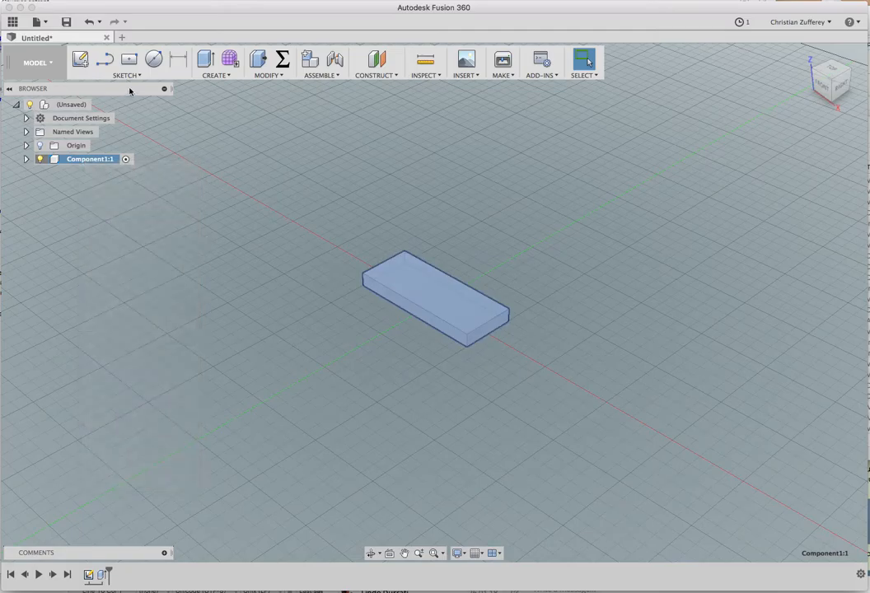
click(99, 105)
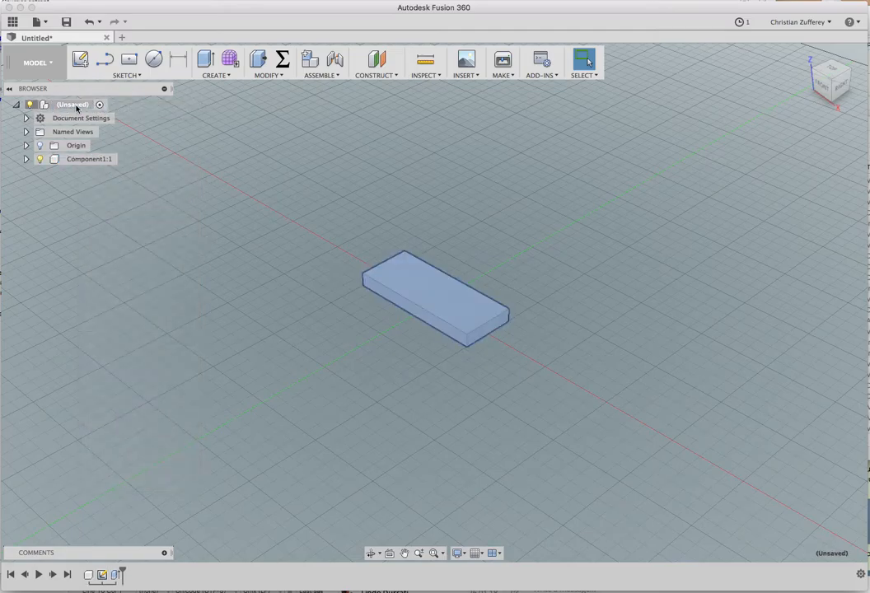
right_click(65, 106)
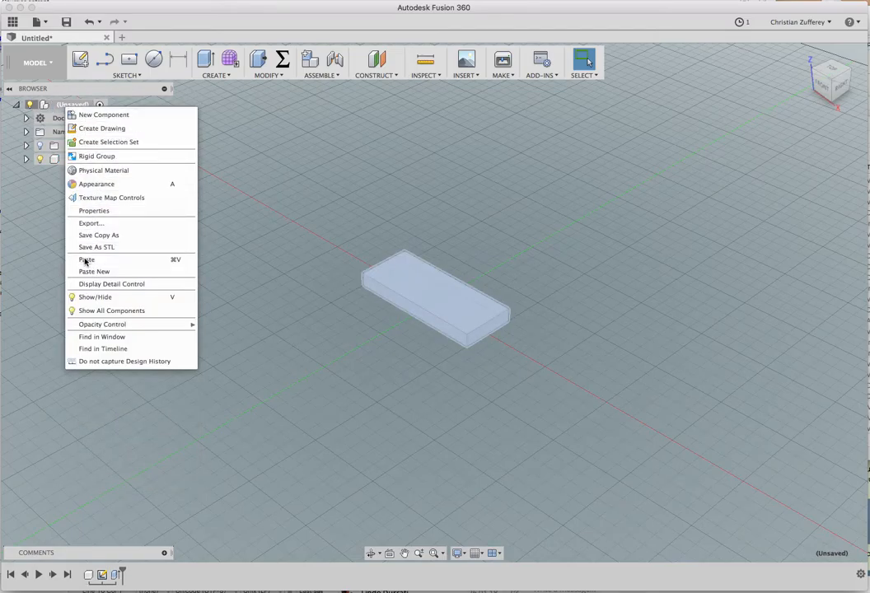
click(113, 258)
drag(458, 310, 614, 417)
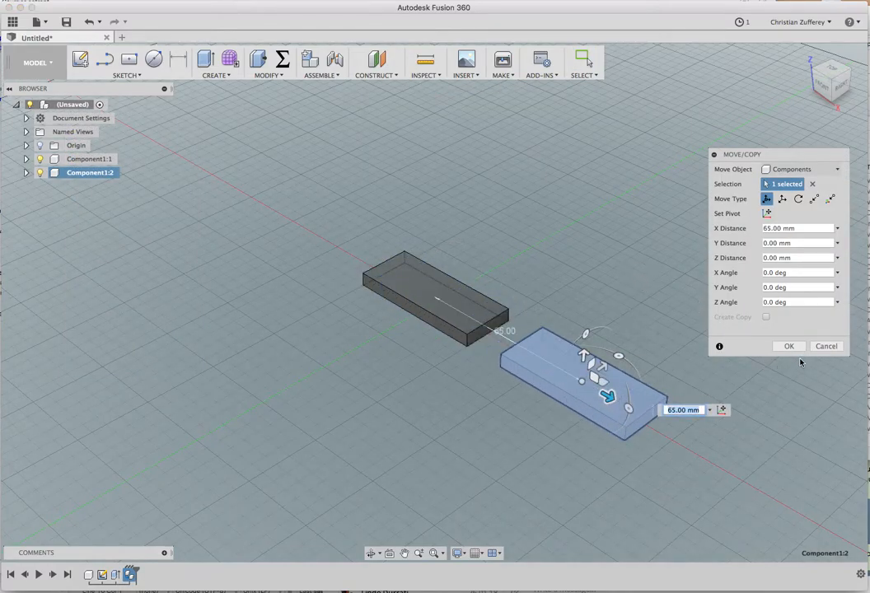
click(788, 346)
Join the two plates with a revolute joint at the midpoints of their facing upper end edges.
middle_drag(723, 299, 667, 245)
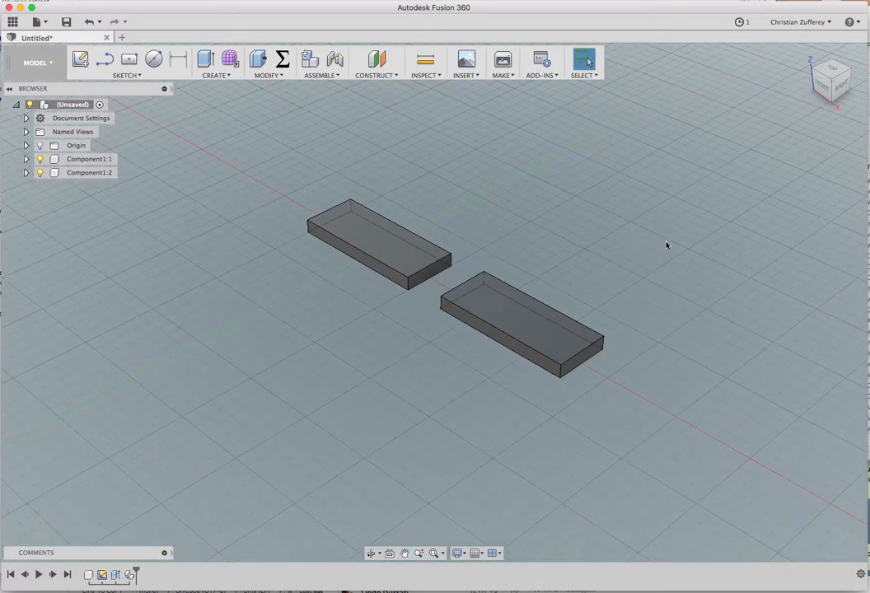
click(317, 74)
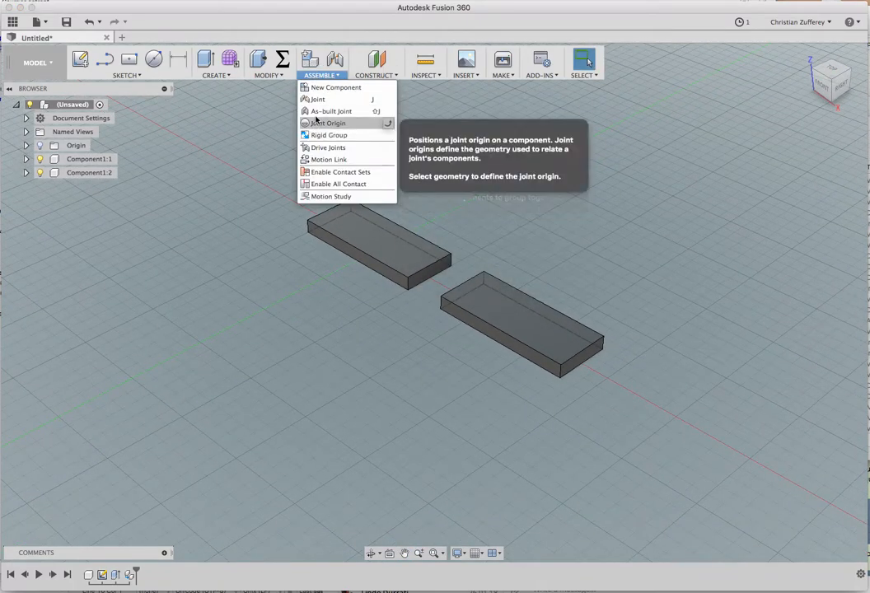
click(320, 100)
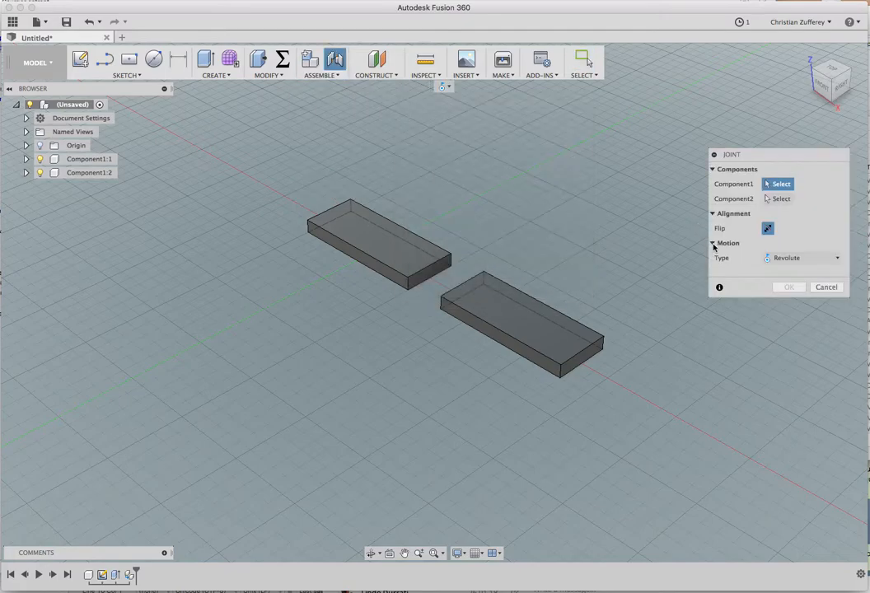
click(784, 258)
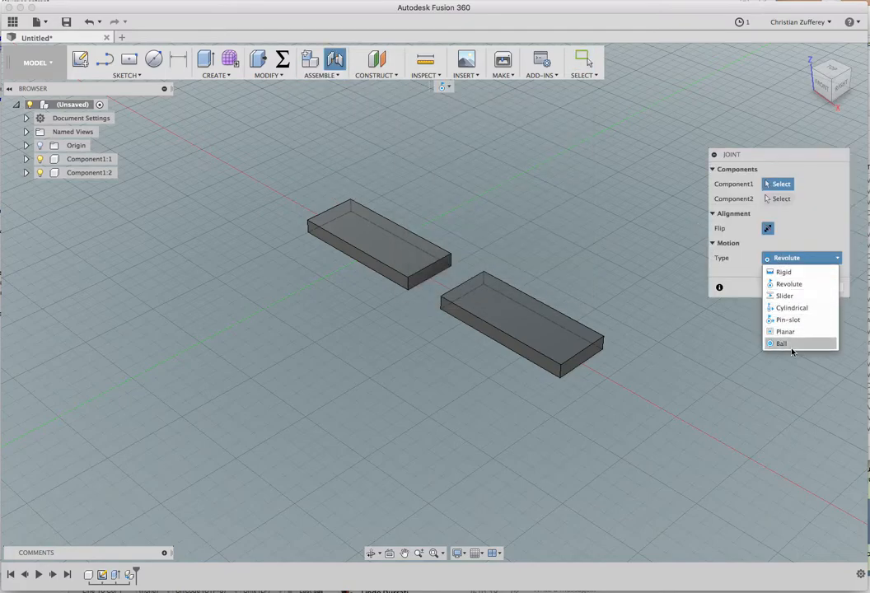
click(795, 259)
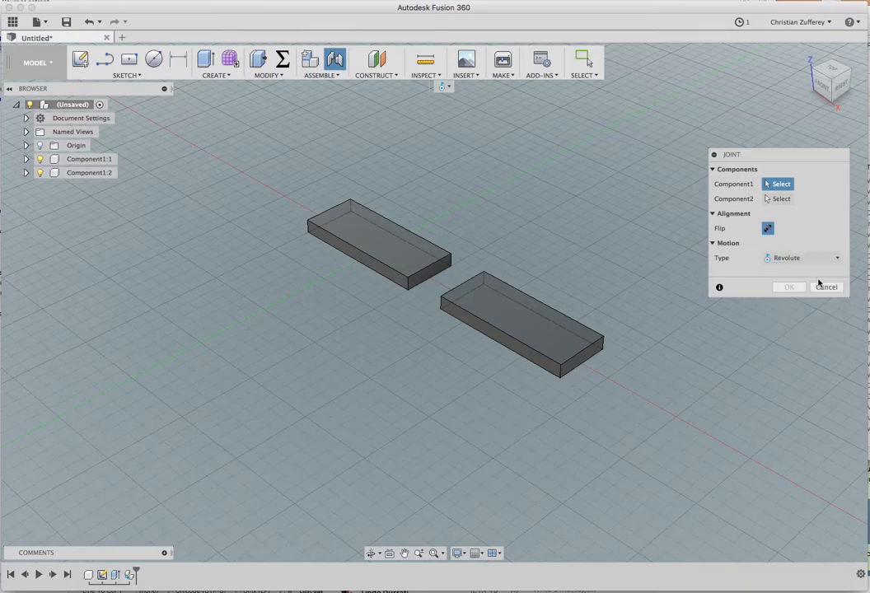
click(430, 268)
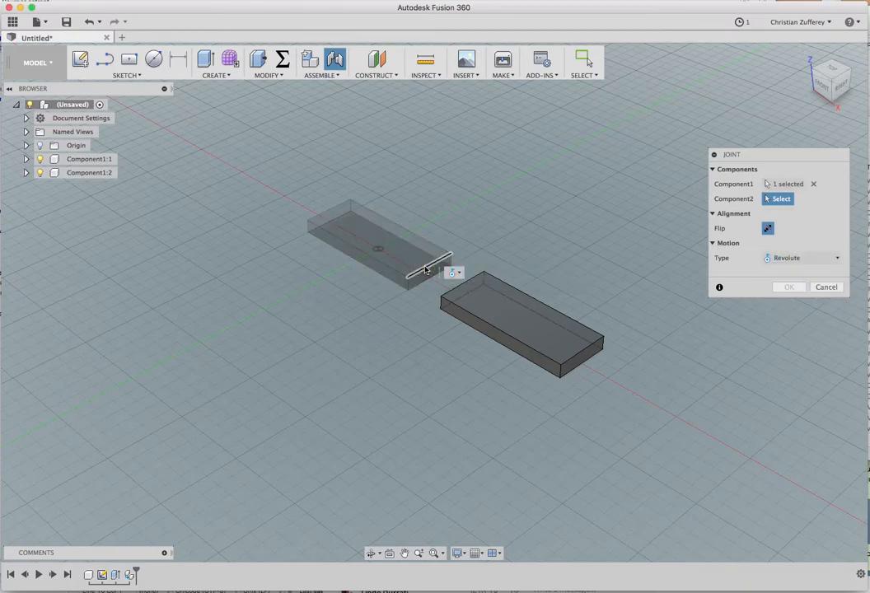
click(458, 284)
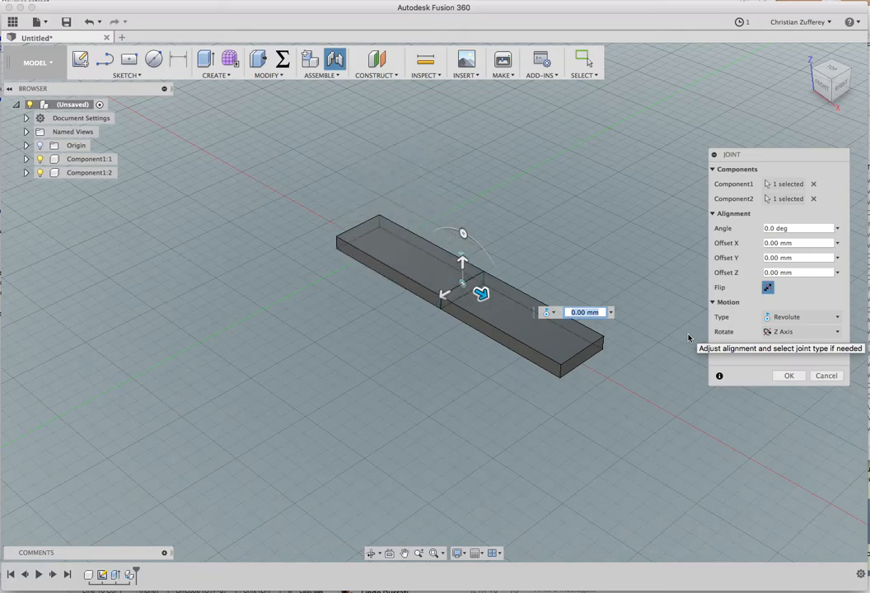
click(790, 377)
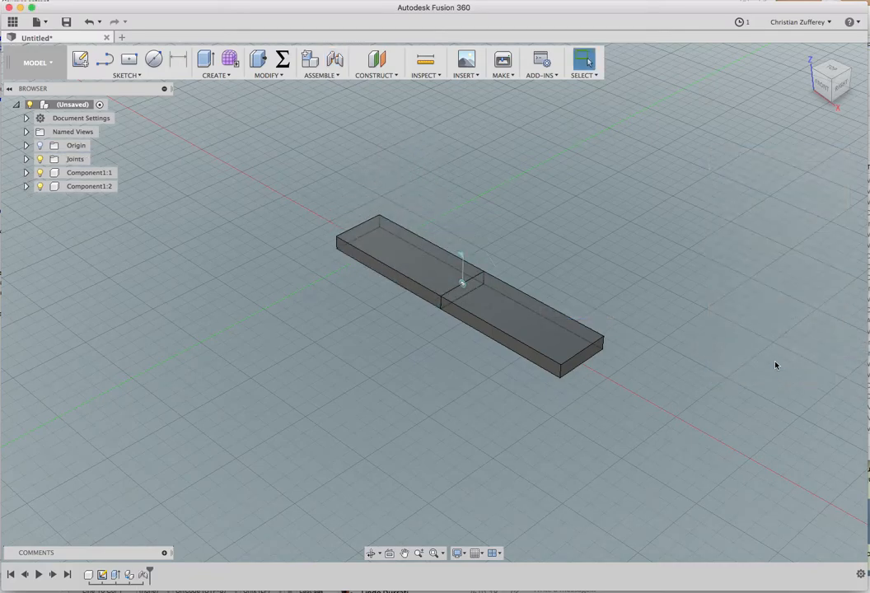
Shift the joined plates slightly, then ground the original plate, capturing the current position.
drag(550, 344, 515, 314)
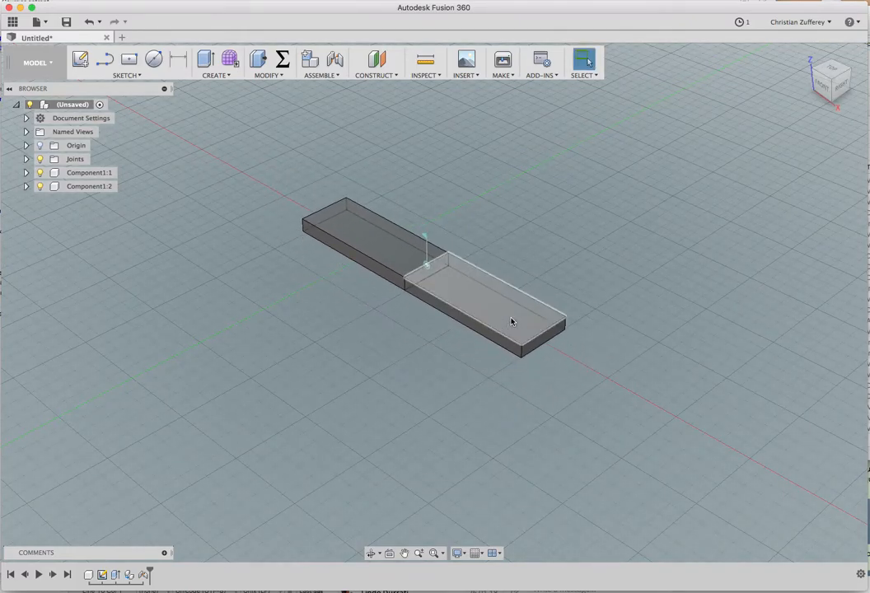
click(80, 174)
right_click(85, 174)
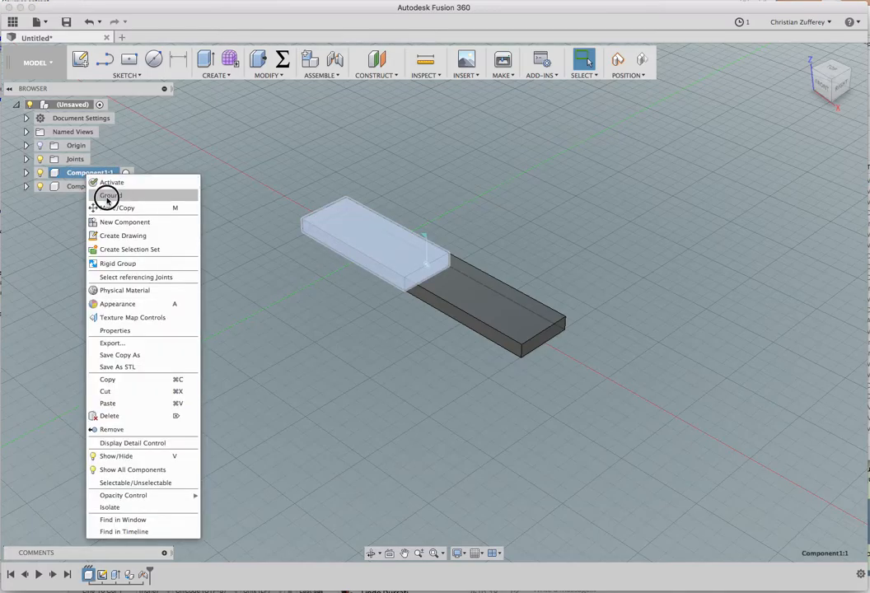
click(107, 198)
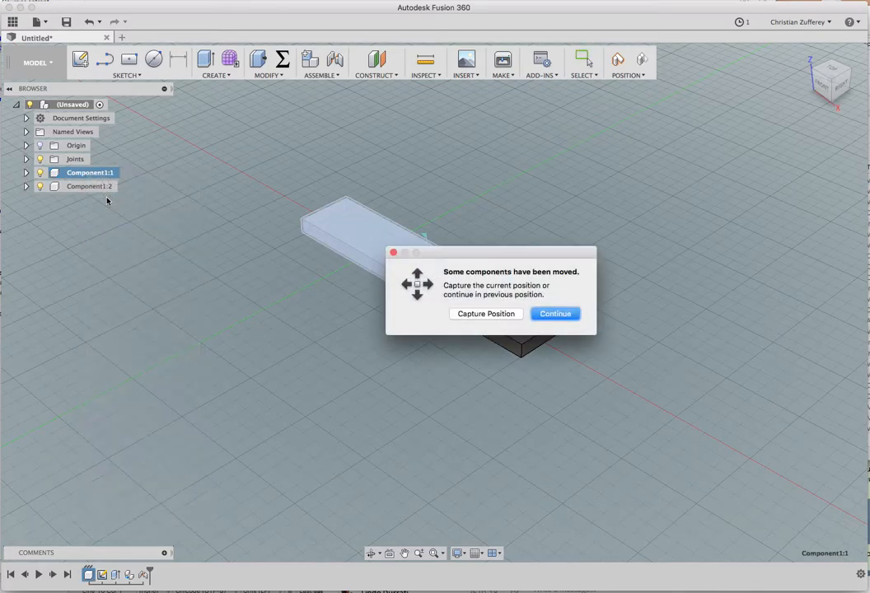
click(486, 314)
Enable contact for all components and swing the copied plate upward about the hinge joint.
drag(520, 309, 535, 292)
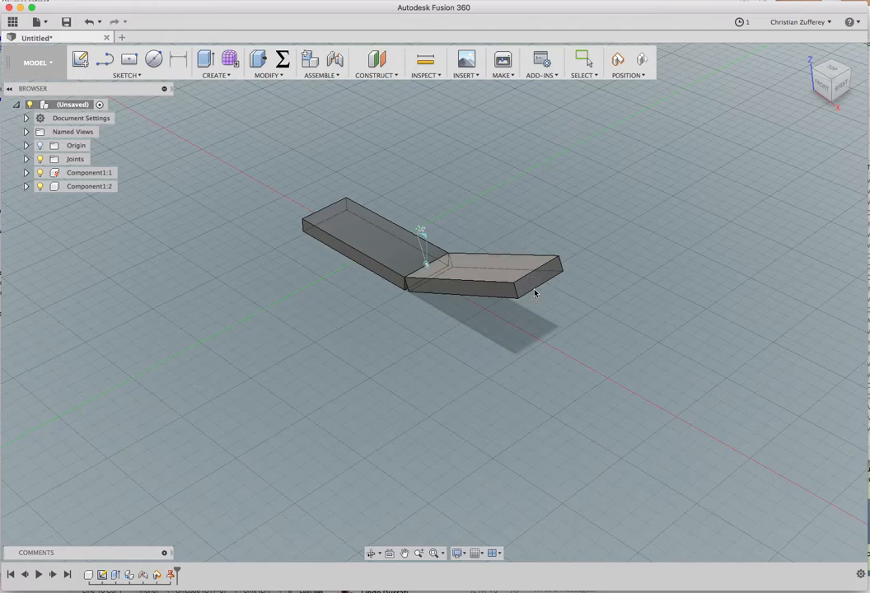
click(327, 76)
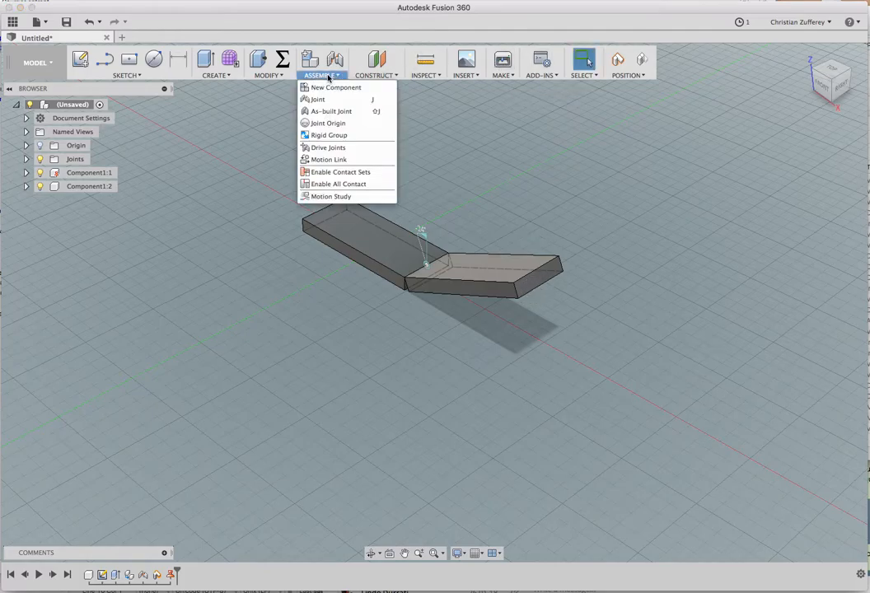
click(339, 184)
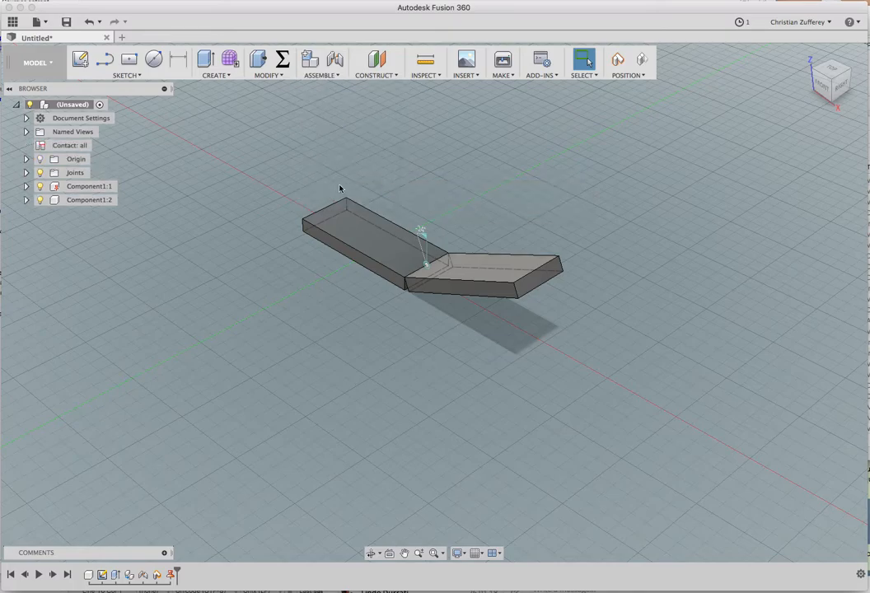
mouse_move(515, 274)
mouse_down()
mouse_move(494, 343)
mouse_move(506, 338)
mouse_move(493, 290)
mouse_move(426, 216)
mouse_move(412, 248)
mouse_move(320, 250)
mouse_move(309, 299)
mouse_move(312, 286)
mouse_move(479, 215)
mouse_move(500, 268)
mouse_move(513, 274)
mouse_up()
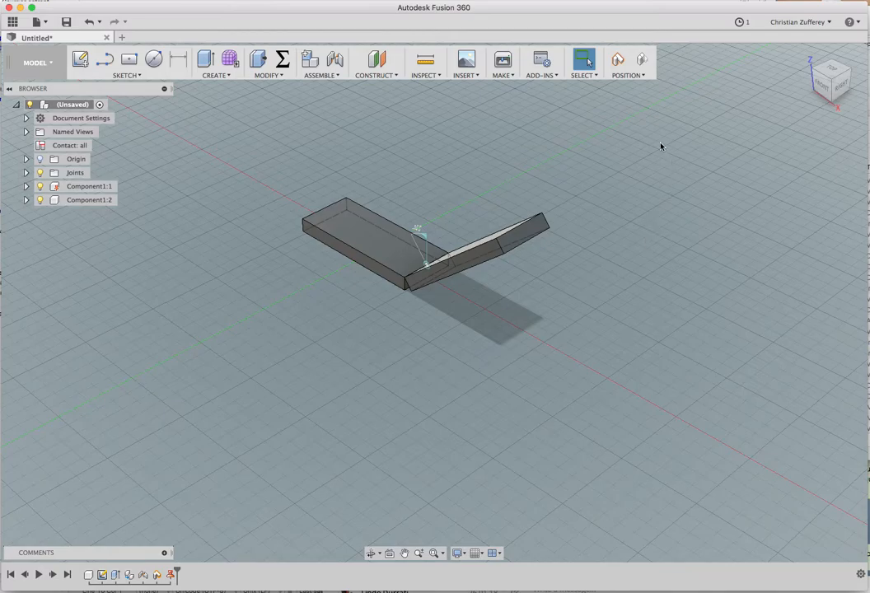
Hide both plates and create a new component under the root assembly.
click(42, 188)
click(40, 199)
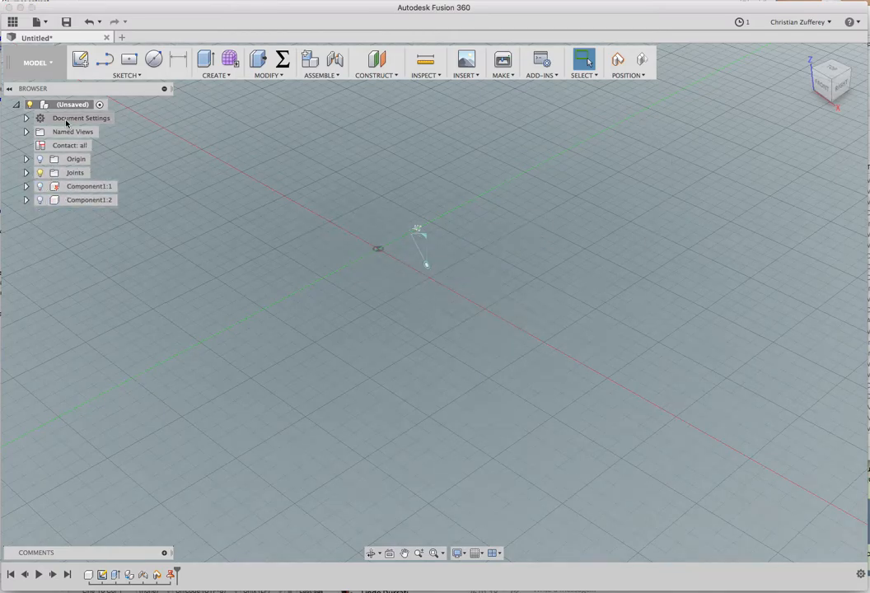
right_click(66, 108)
click(75, 115)
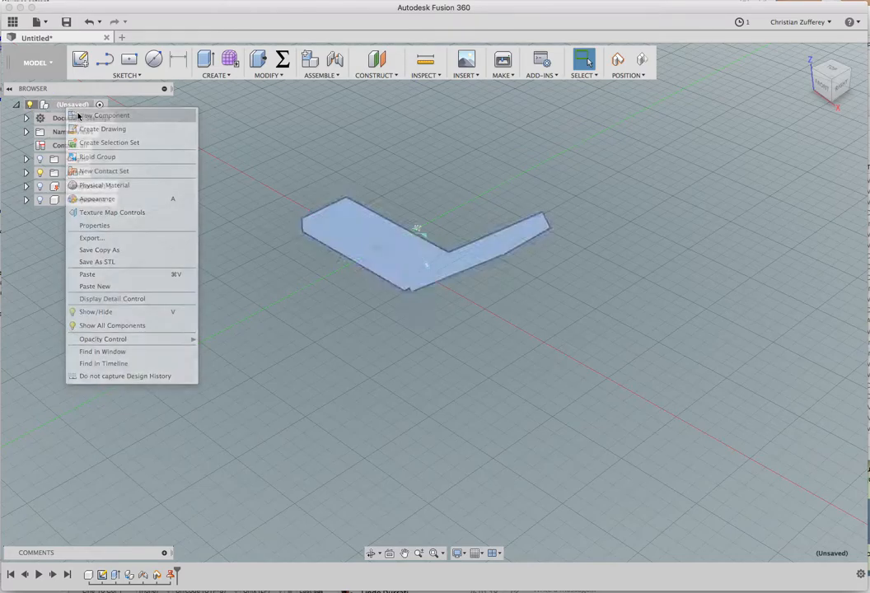
Sketch a circle about 26 mm in diameter on the horizontal XY plane, centred on the origin.
click(83, 60)
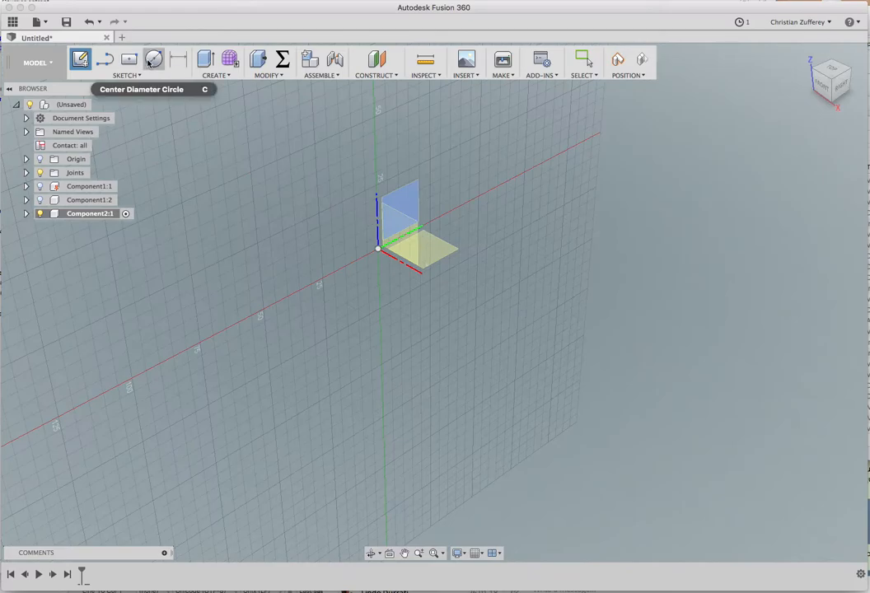
click(806, 55)
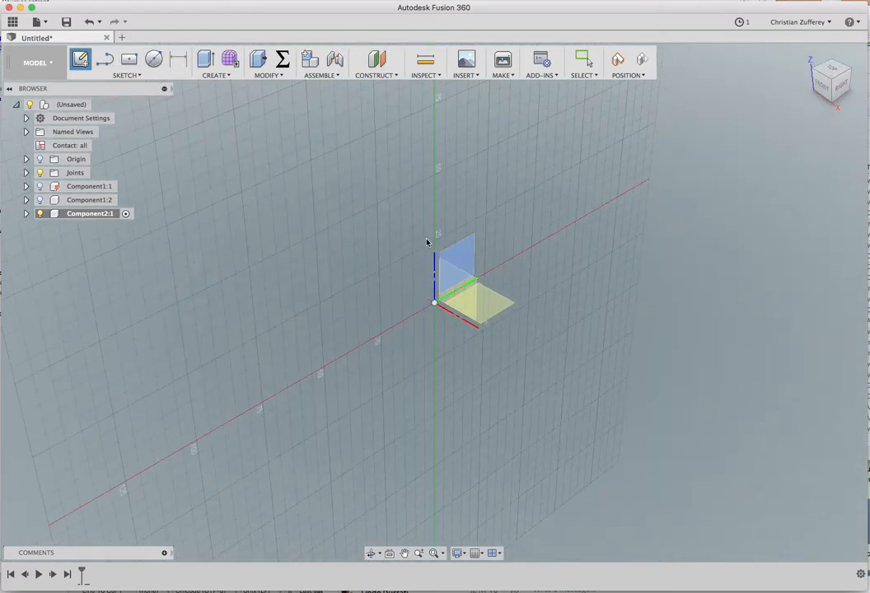
click(492, 306)
click(497, 314)
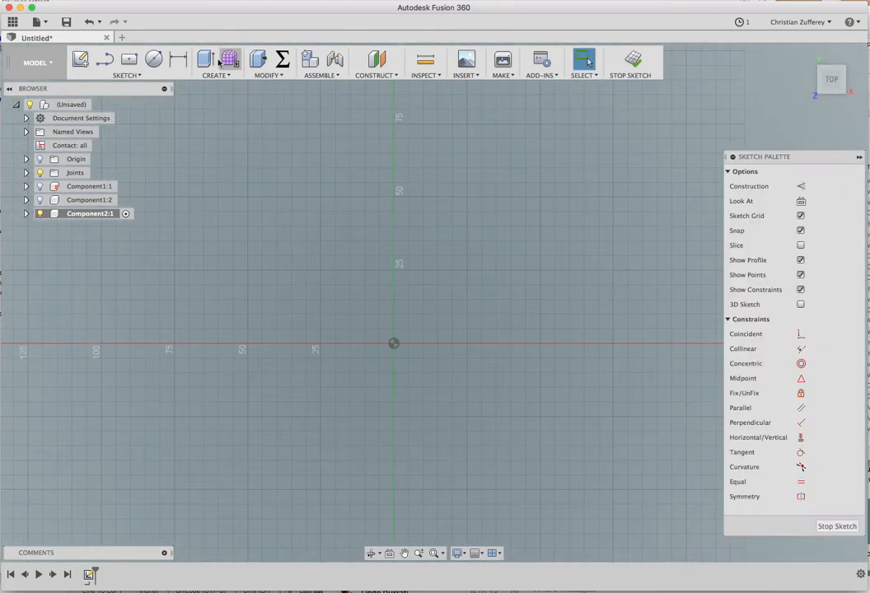
click(153, 59)
click(394, 344)
click(414, 378)
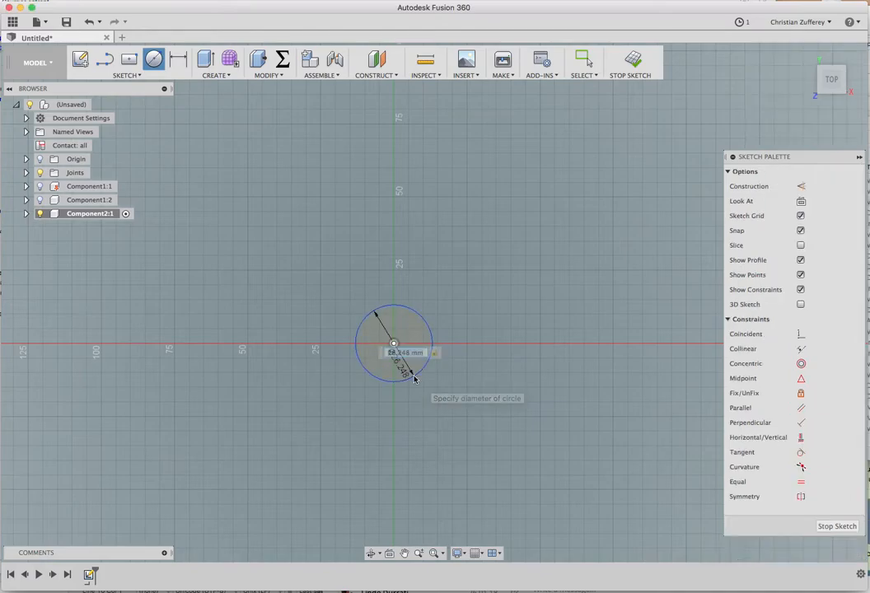
Finish the sketch and extrude the circular profile upward 5 mm as a new body.
click(644, 64)
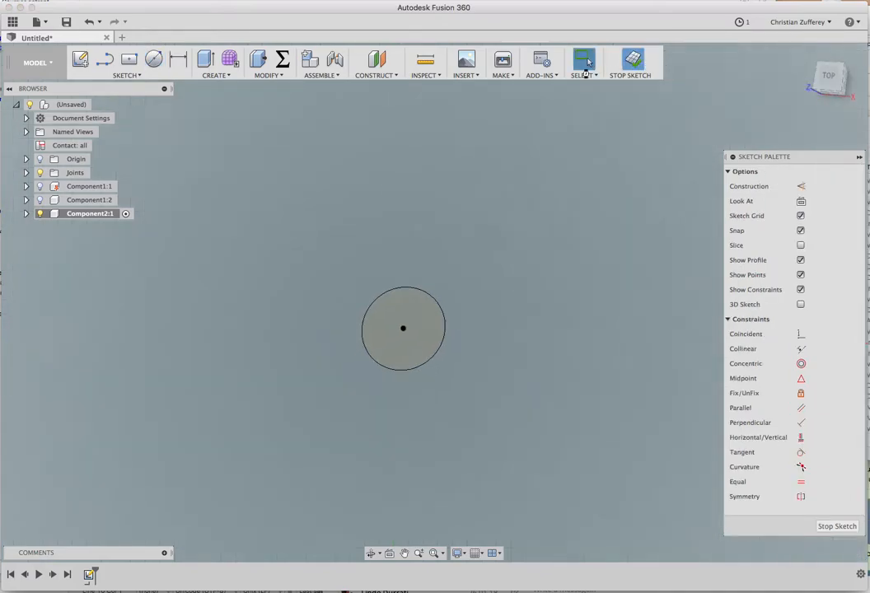
click(258, 59)
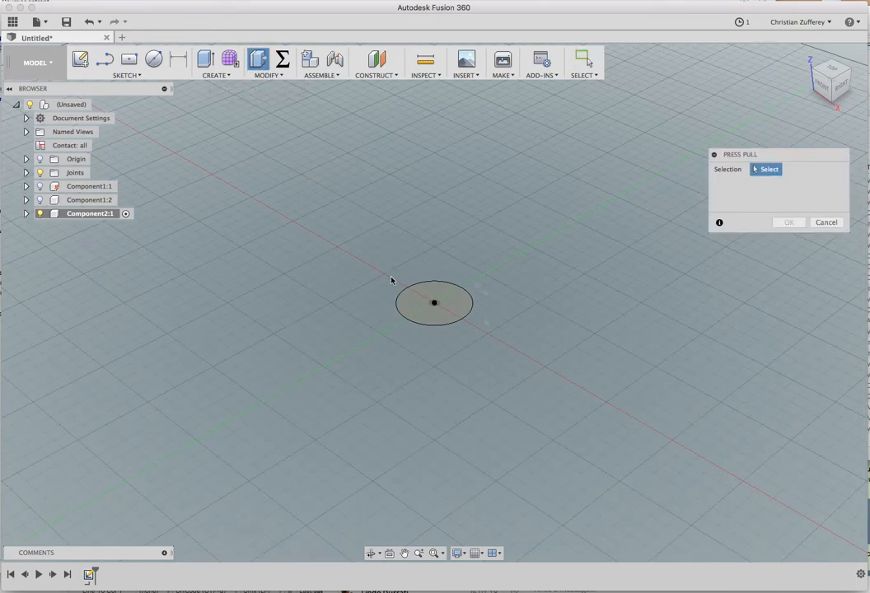
click(434, 309)
drag(434, 290, 435, 283)
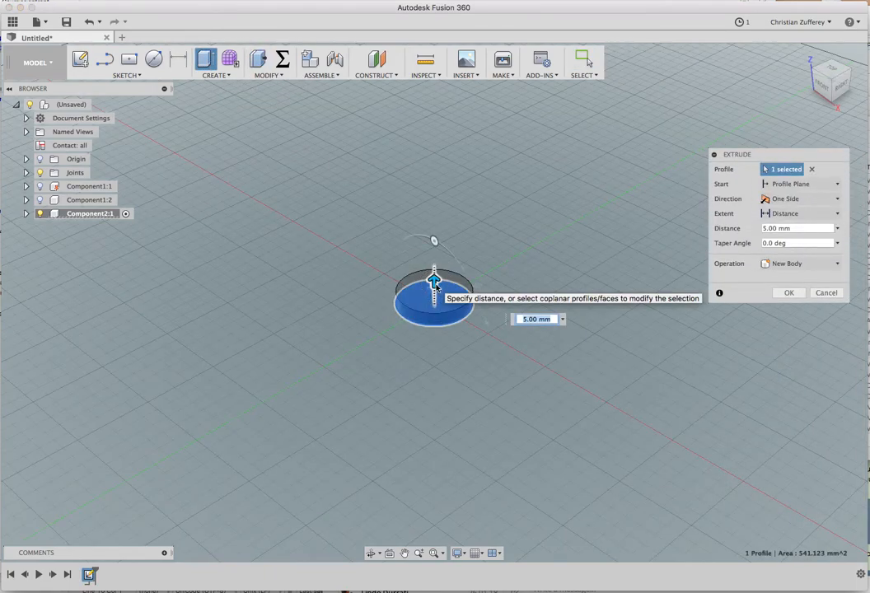
key(Return)
Show both plates, move the disc along X to beneath the raised plate, and reactivate the root assembly.
click(39, 186)
click(40, 199)
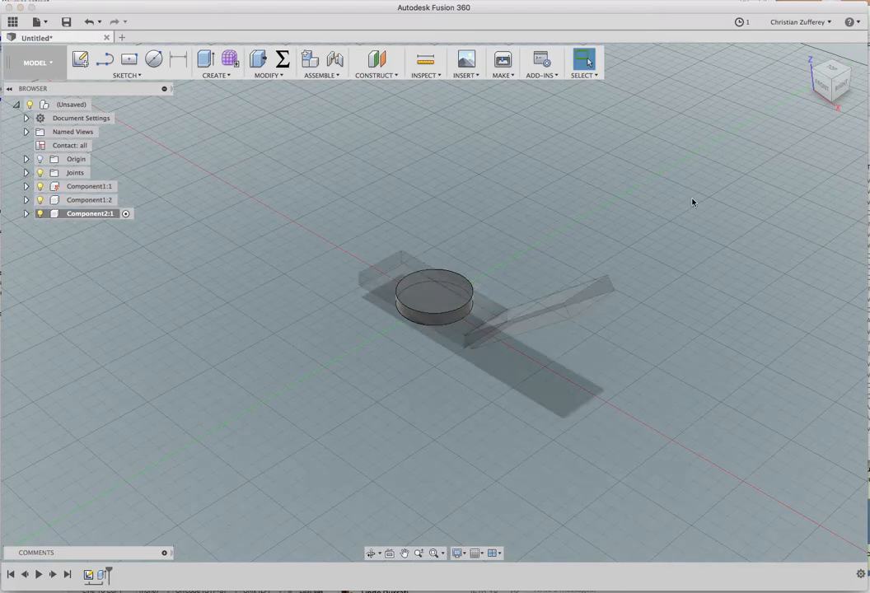
click(822, 87)
drag(438, 304, 643, 272)
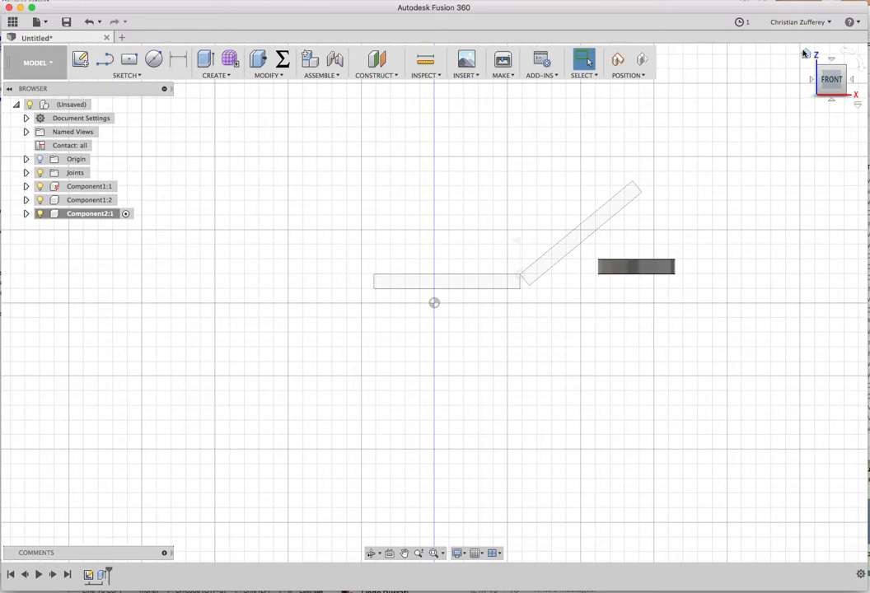
click(804, 52)
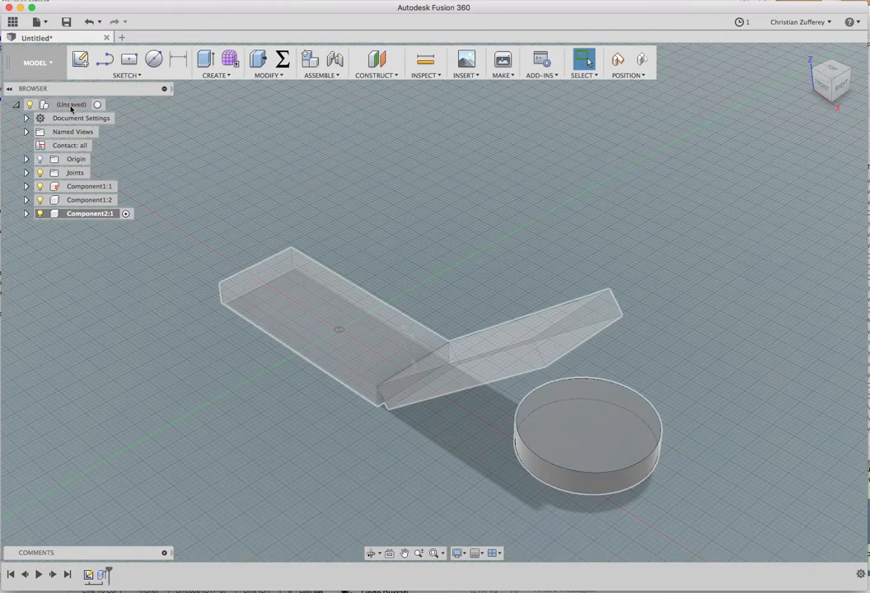
click(99, 105)
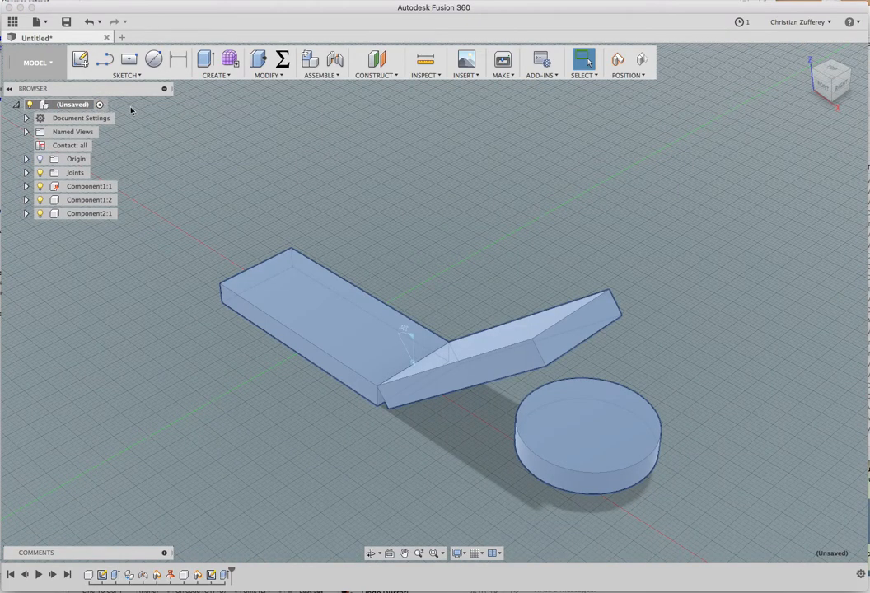
Try swinging the hinged plate against the loose disc and undo the movement.
click(655, 310)
drag(581, 332, 600, 309)
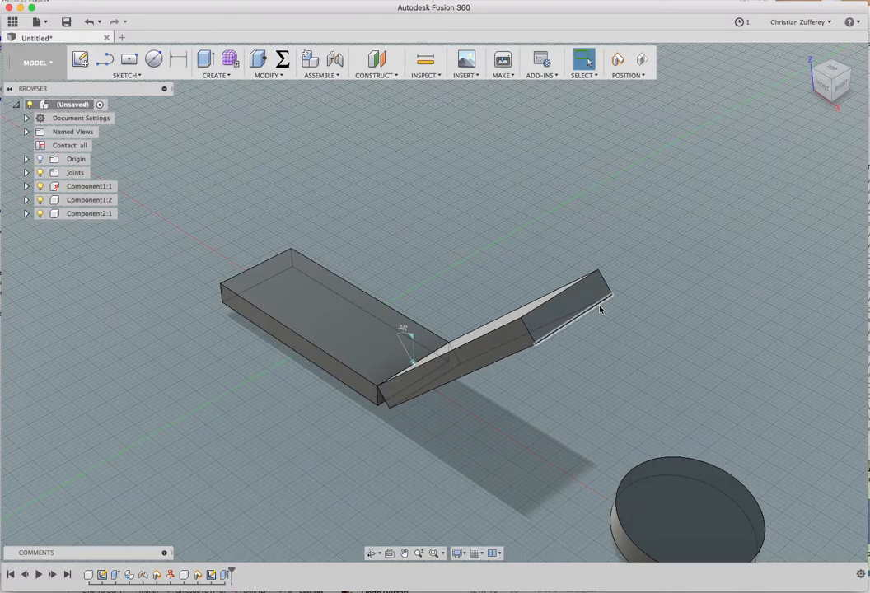
click(86, 24)
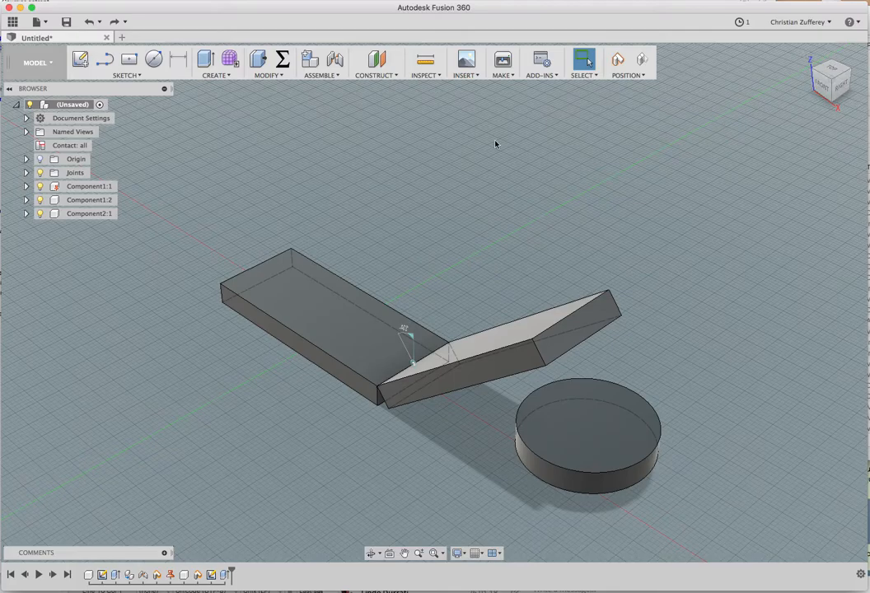
Ground the disc, capturing the current position, and swing the hinged plate against it in the front view.
click(82, 216)
right_click(82, 216)
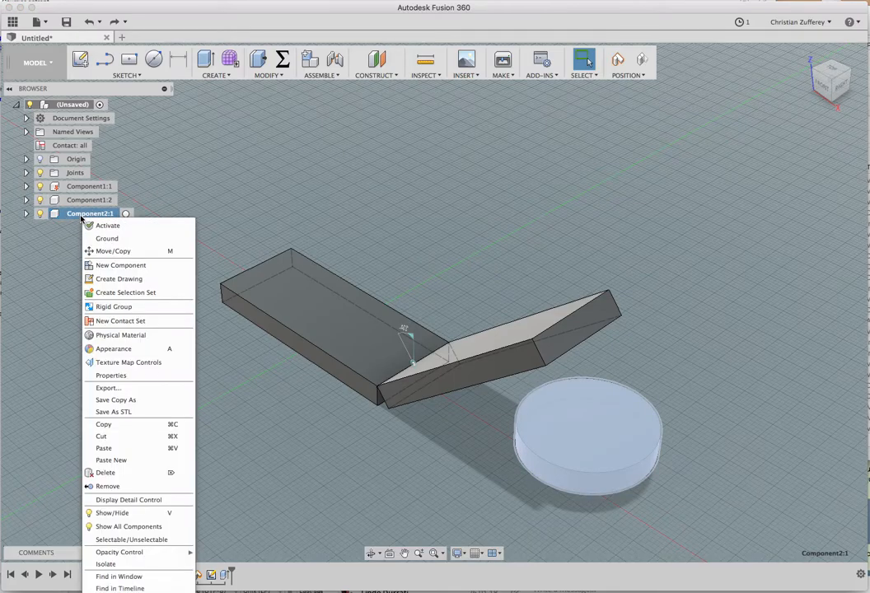
click(99, 236)
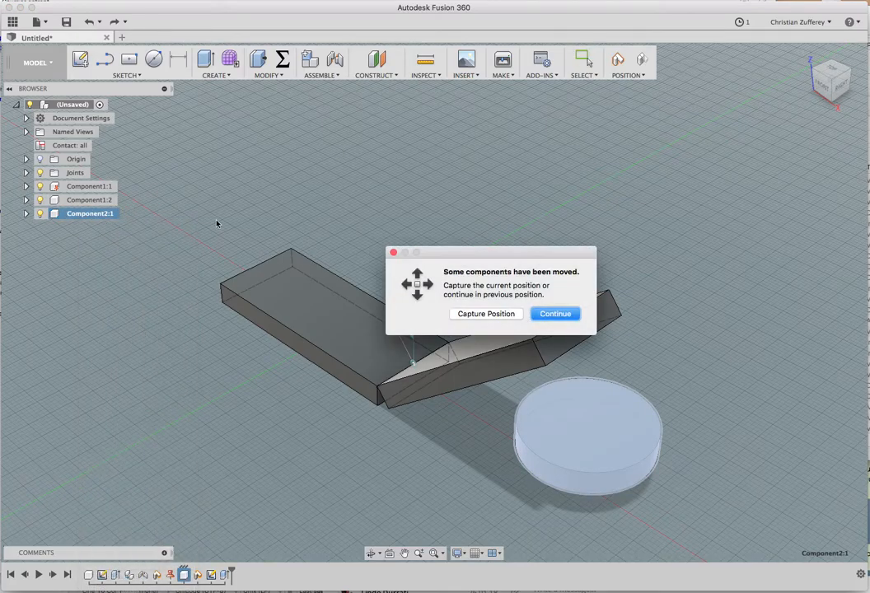
click(476, 314)
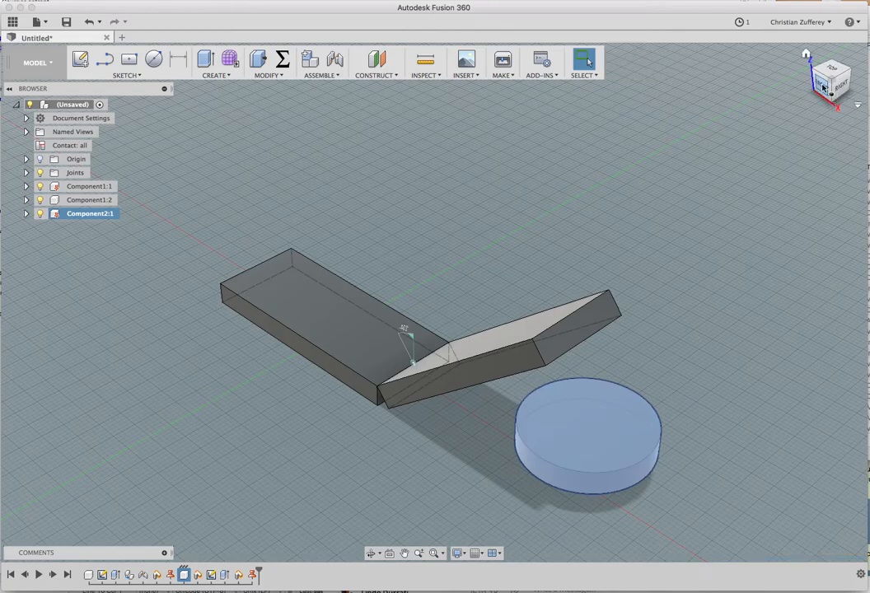
click(823, 88)
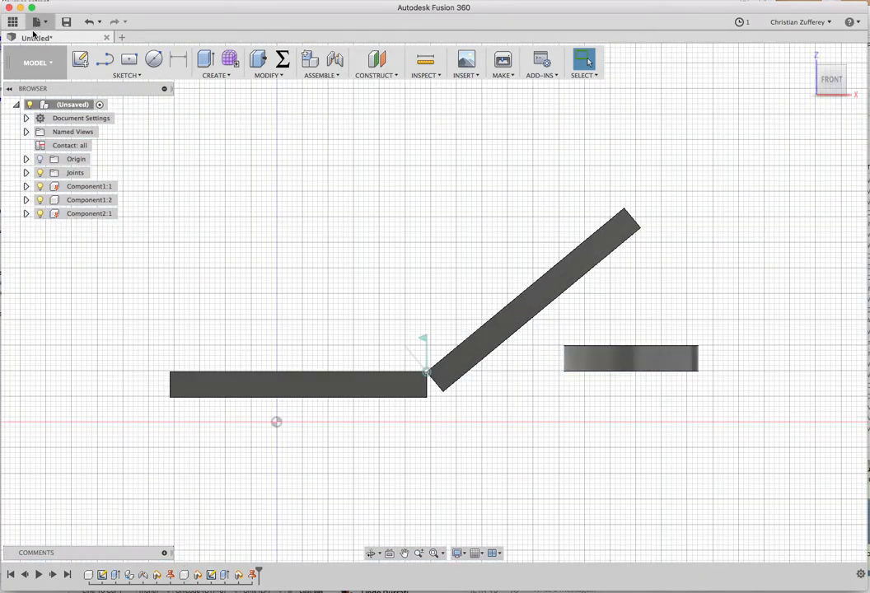
drag(595, 202, 698, 301)
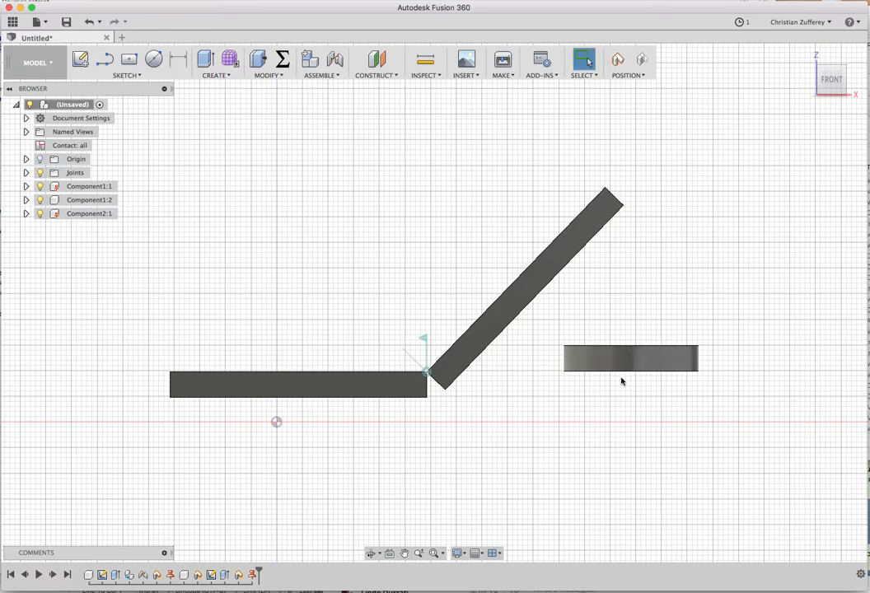
Unground the disc and move it above the grounded plate, pushing the hinged plate nearly upright.
right_click(72, 216)
click(92, 236)
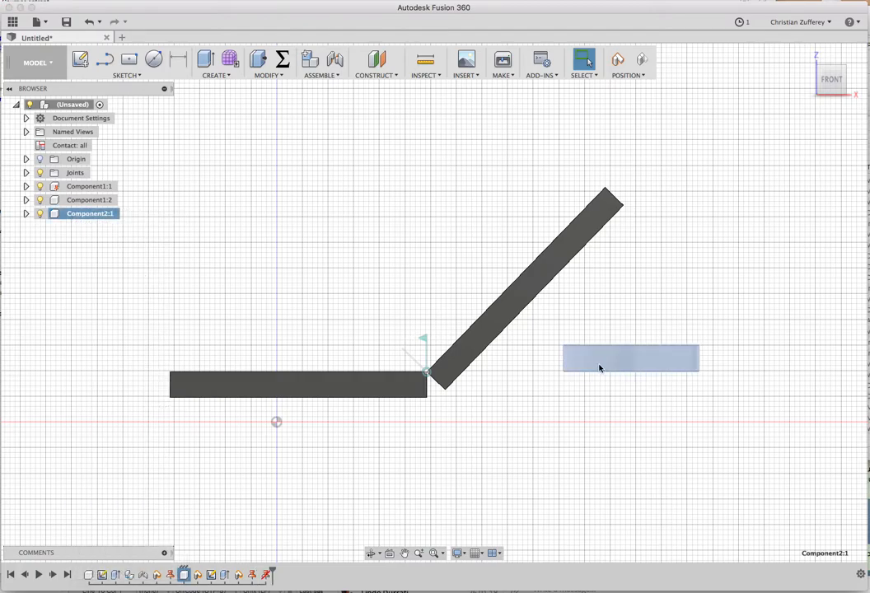
drag(626, 363, 545, 211)
drag(502, 512, 423, 123)
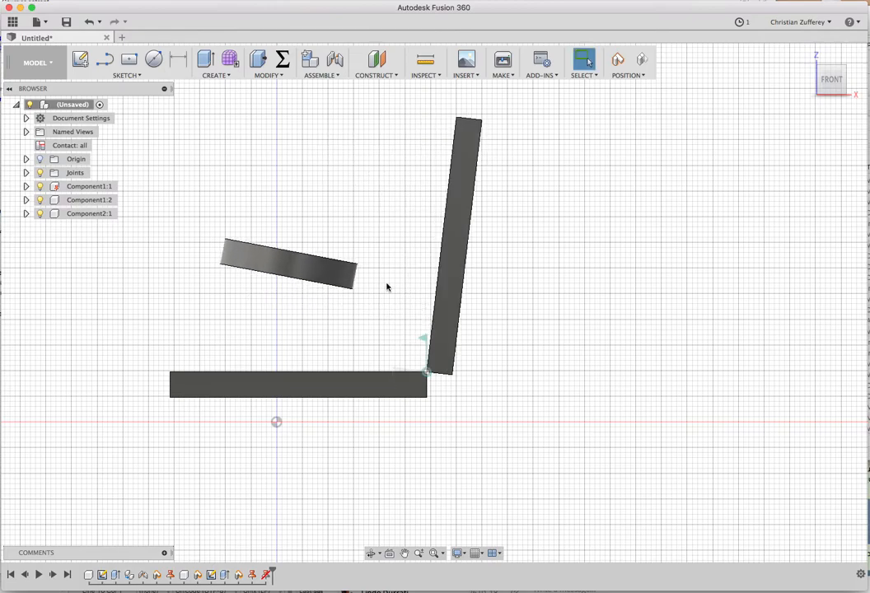
Ground the tilted disc above the grounded plate, capturing the current position.
right_click(87, 214)
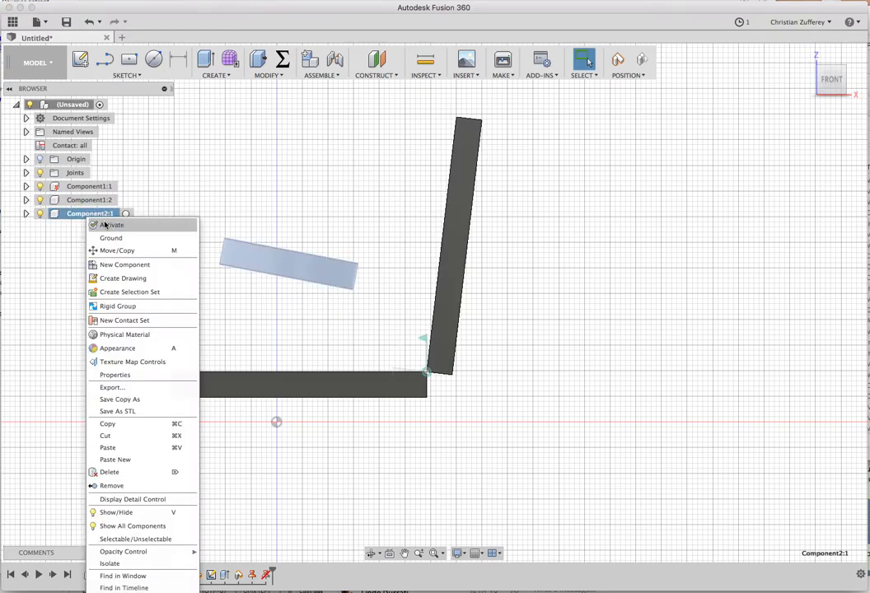
click(116, 239)
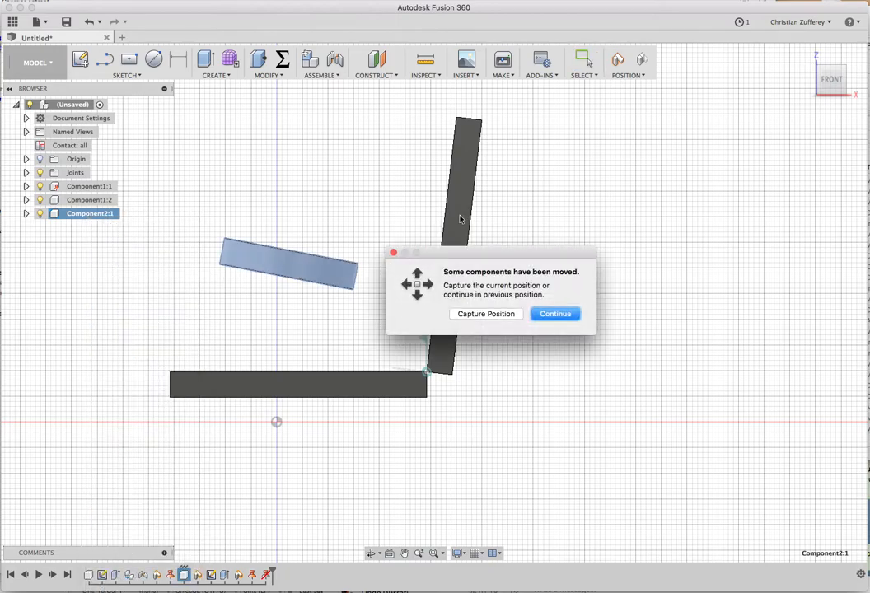
click(507, 315)
click(429, 173)
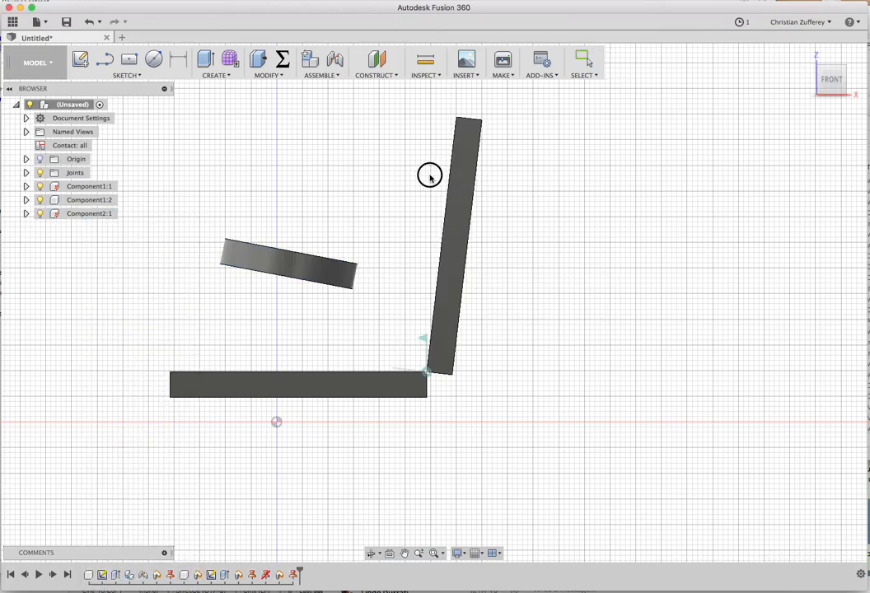
Swing the hinged plate down away from the disc and partway back up about its hinge.
drag(474, 180, 643, 268)
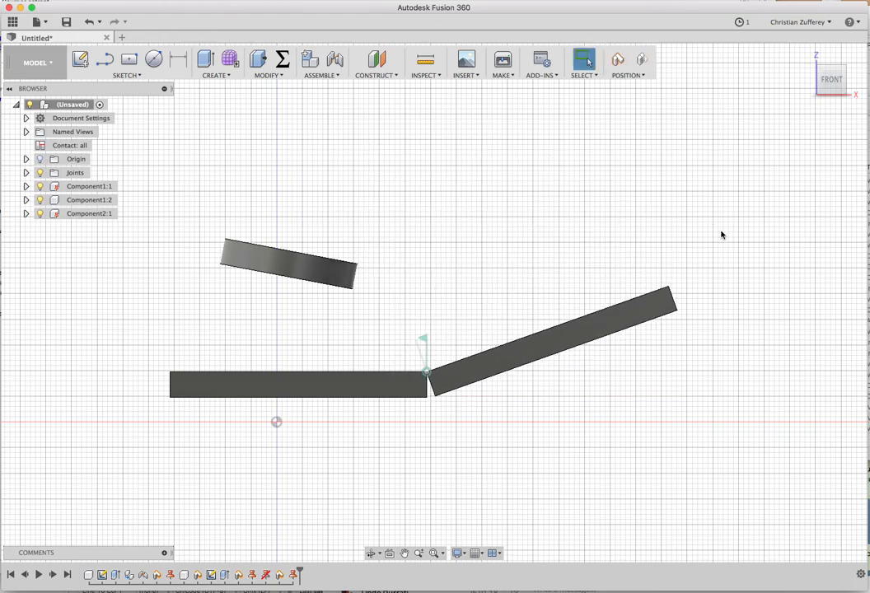
click(805, 55)
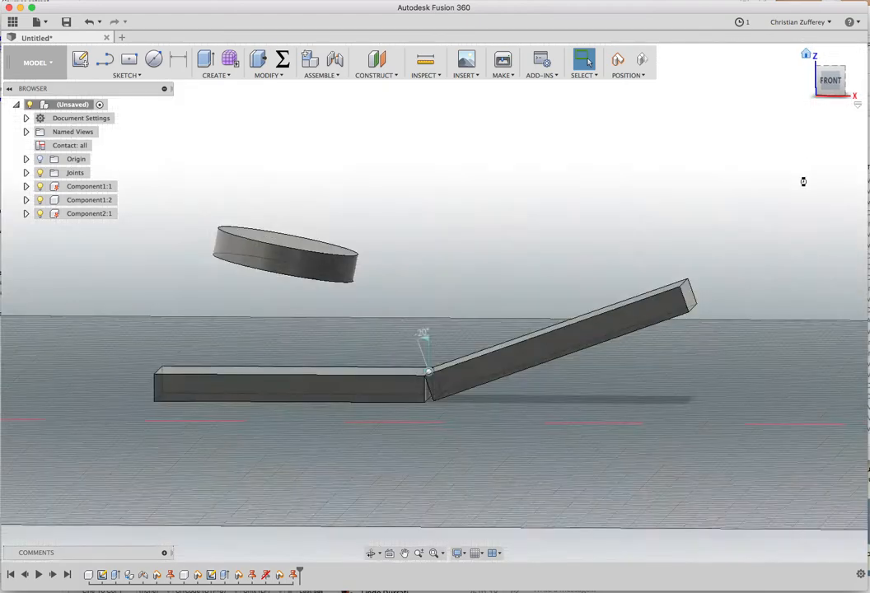
drag(575, 332, 611, 290)
shift+middle_drag(684, 319, 720, 302)
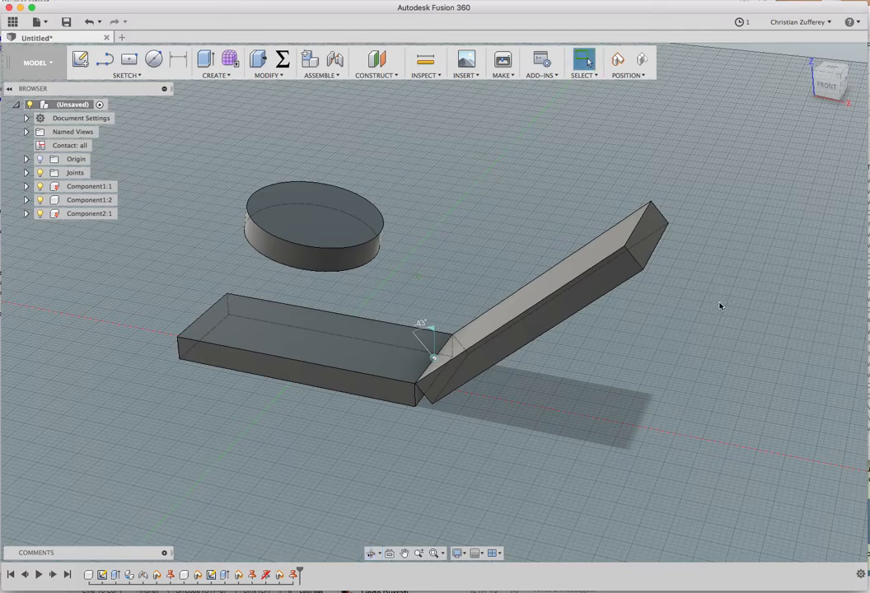